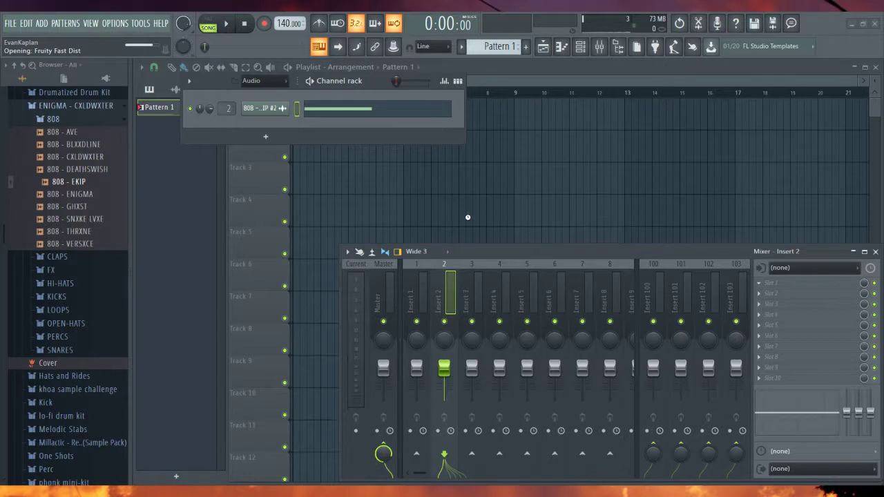
Raise the pre-amp of Fruity Fast Dist on Insert 2, switch its distortion type to B and audition the 808.
drag(354, 199, 556, 140)
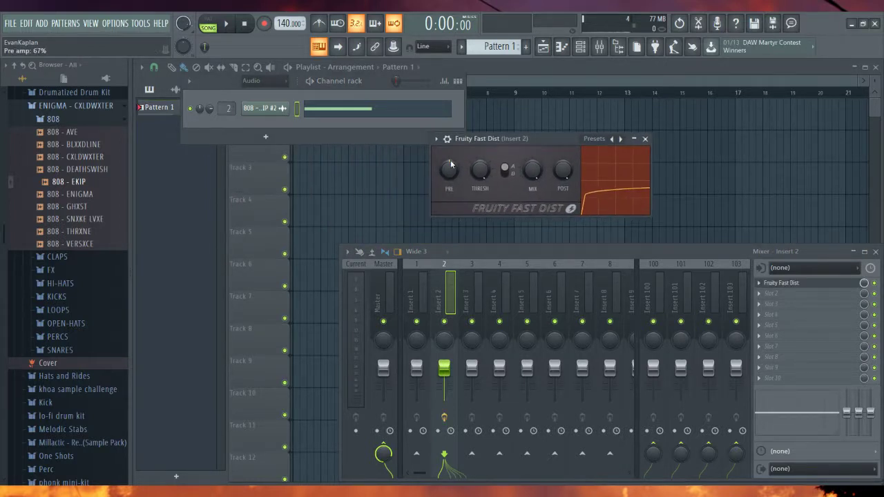
drag(448, 169, 449, 149)
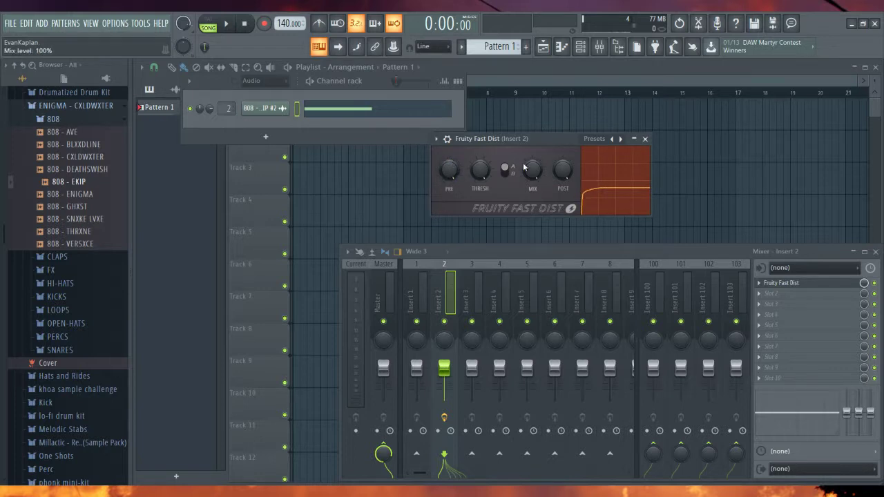
click(505, 170)
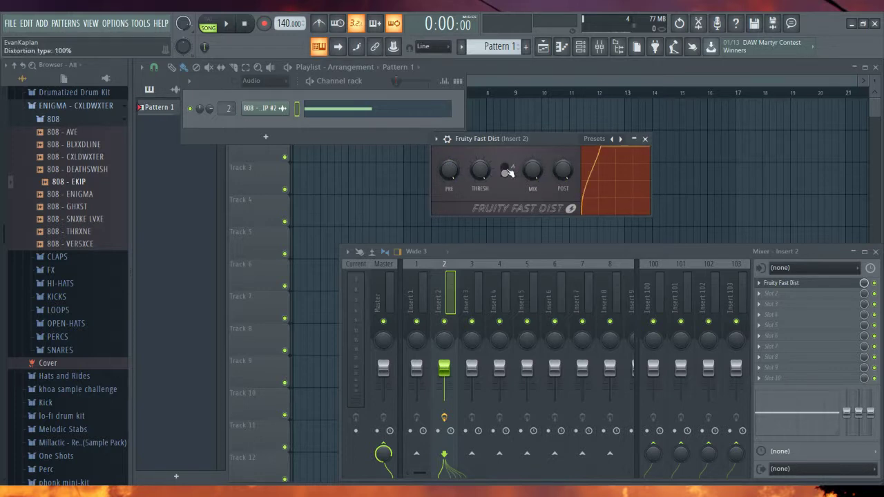
key(space)
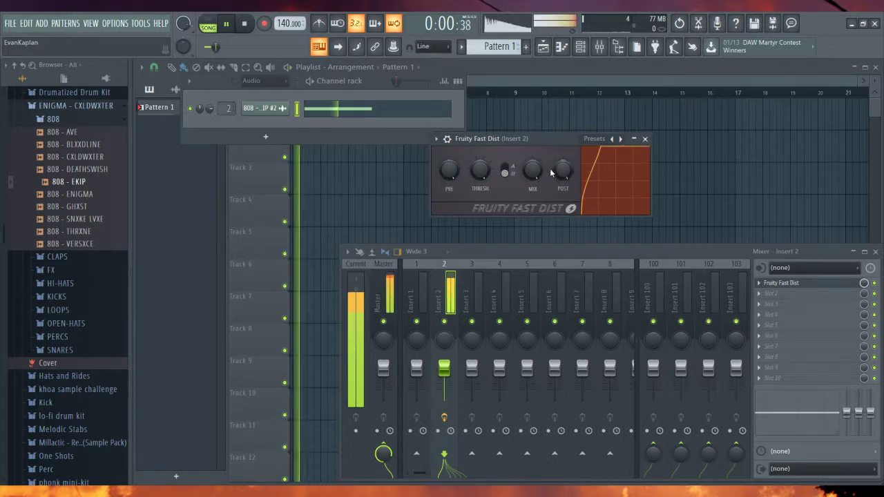
key(space)
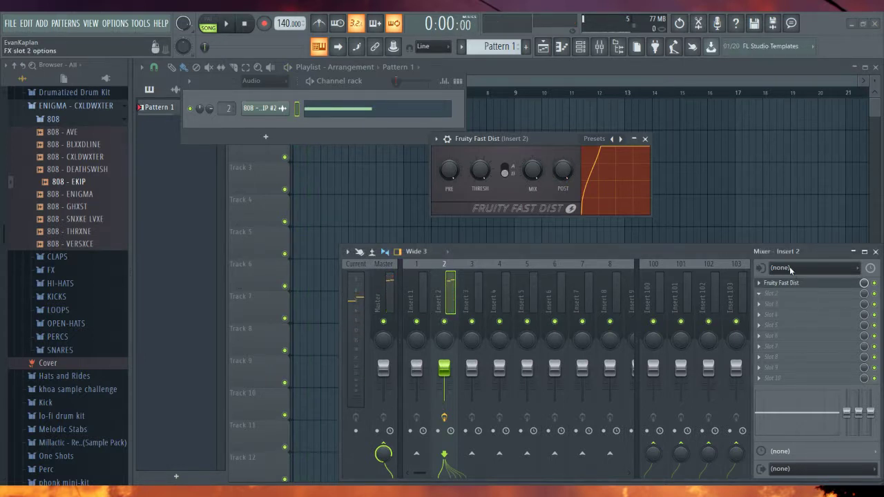
Load the Effector FX module in Insert 2's second slot, turn off bypass, choose distortion, adjust its X and Y parameters and audition it.
click(658, 86)
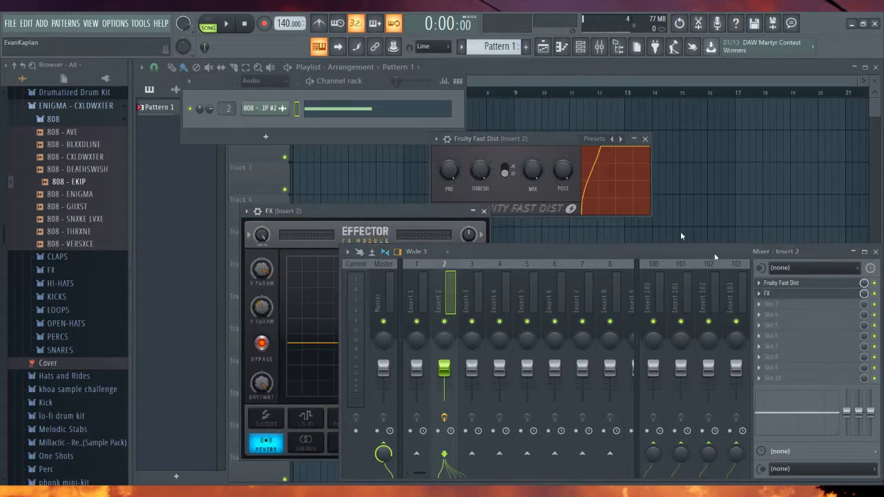
drag(307, 215, 638, 99)
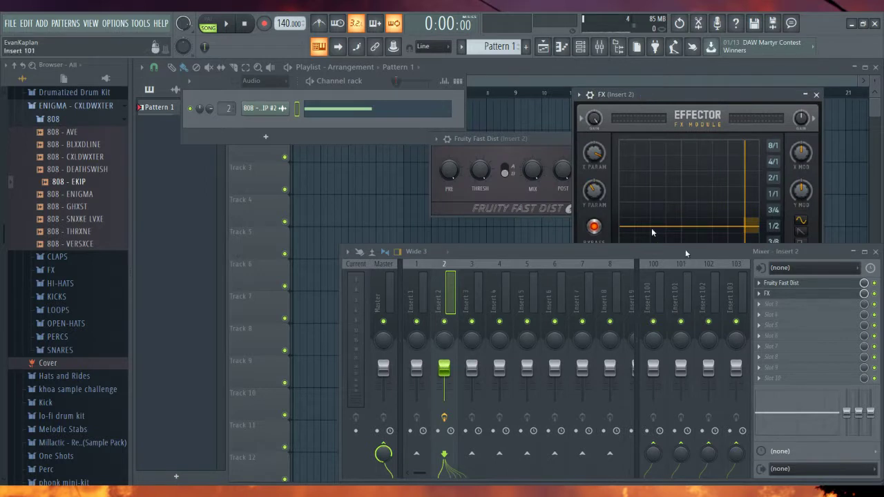
click(593, 227)
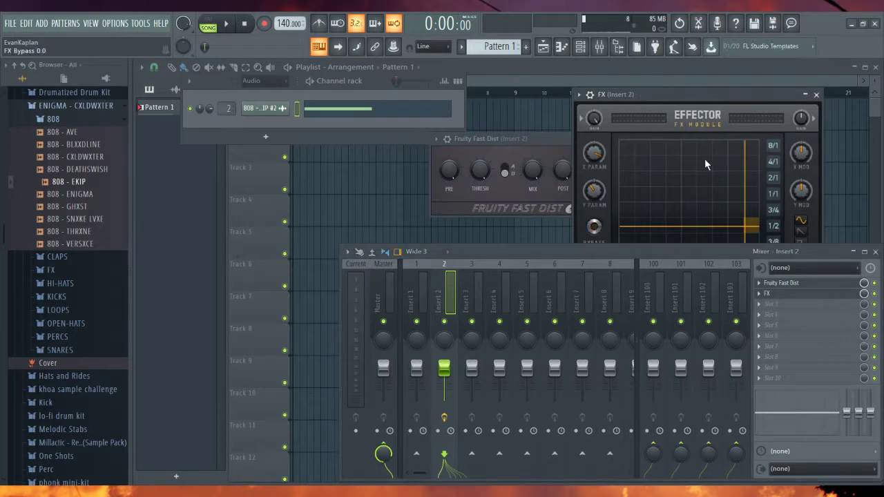
drag(706, 106, 667, 55)
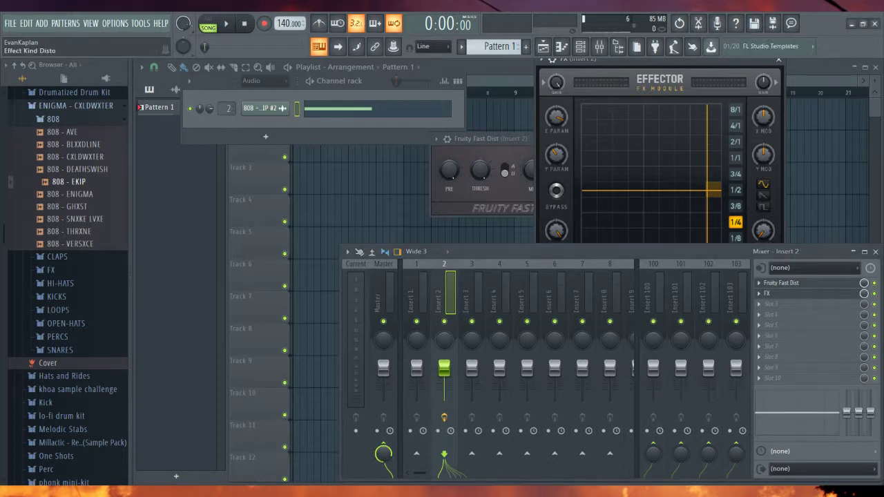
click(692, 144)
key(space)
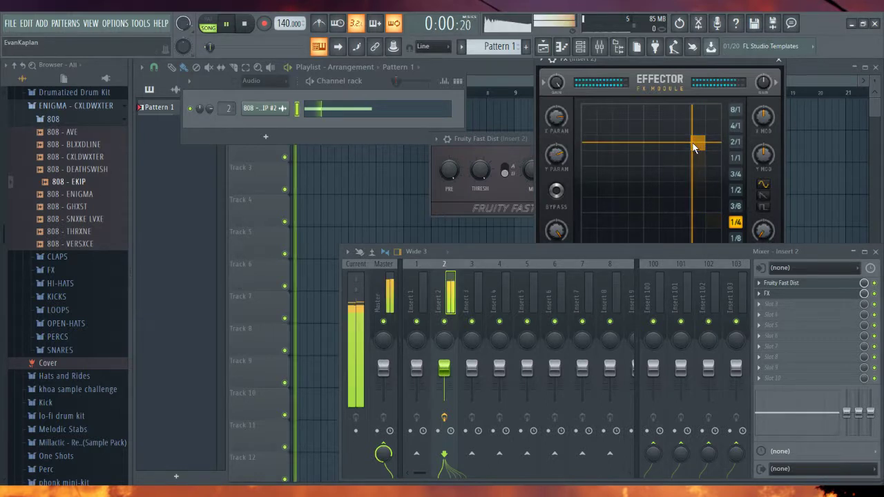
key(space)
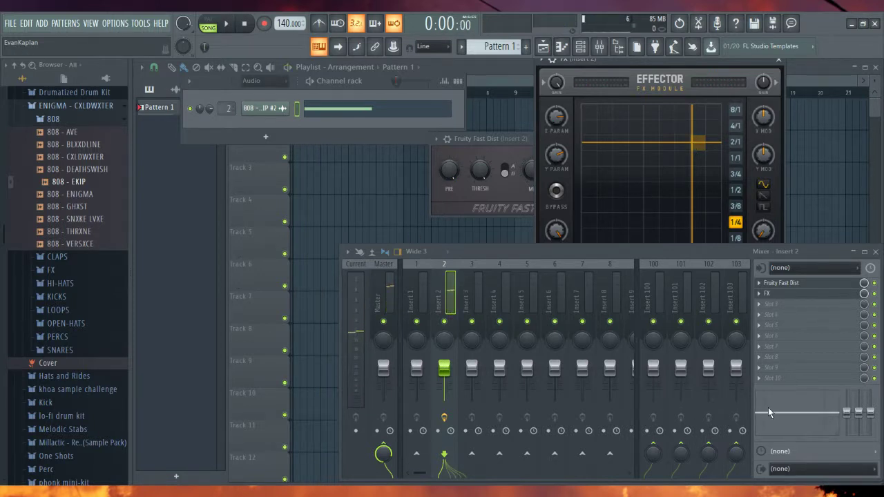
key(space)
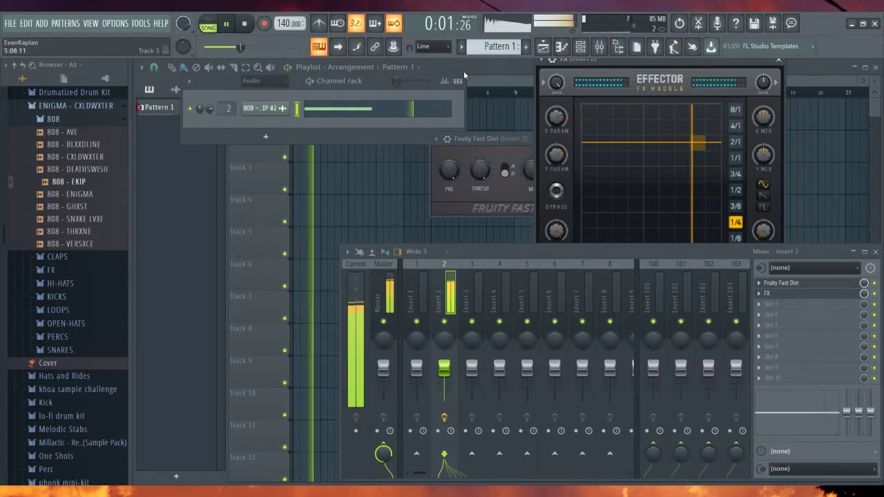
Add C6, G5 and D#5 notes after the existing C5 note in the 808 - EKIP #2 piano roll.
click(421, 115)
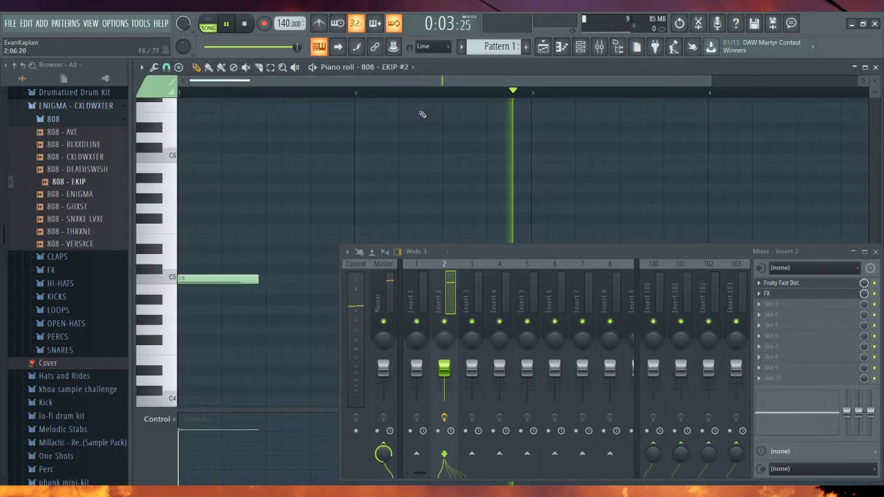
key(space)
key(space)
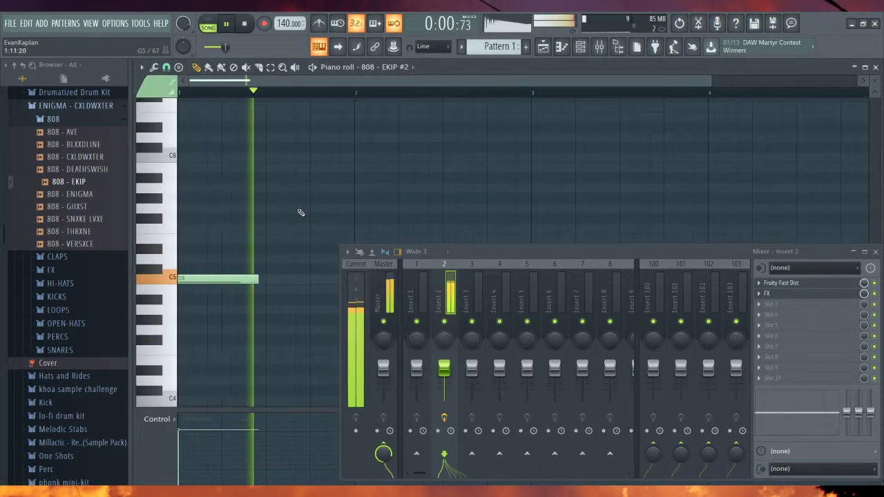
key(space)
click(270, 159)
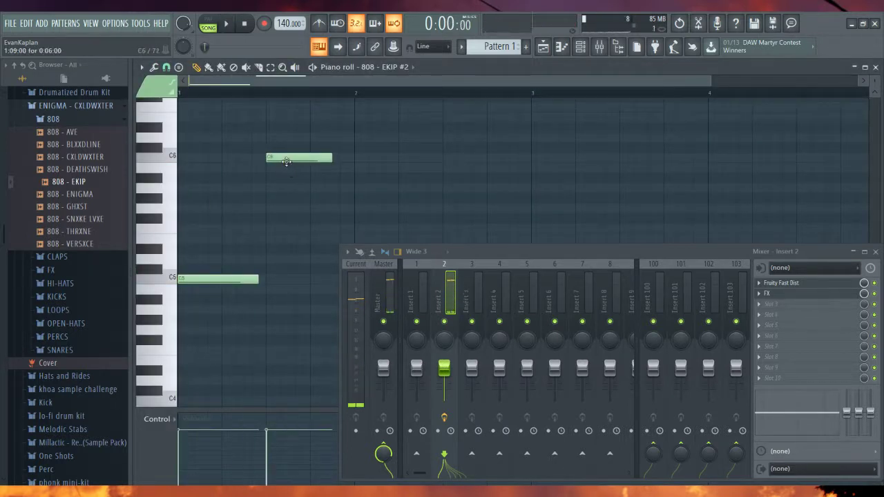
click(399, 218)
drag(401, 216, 400, 206)
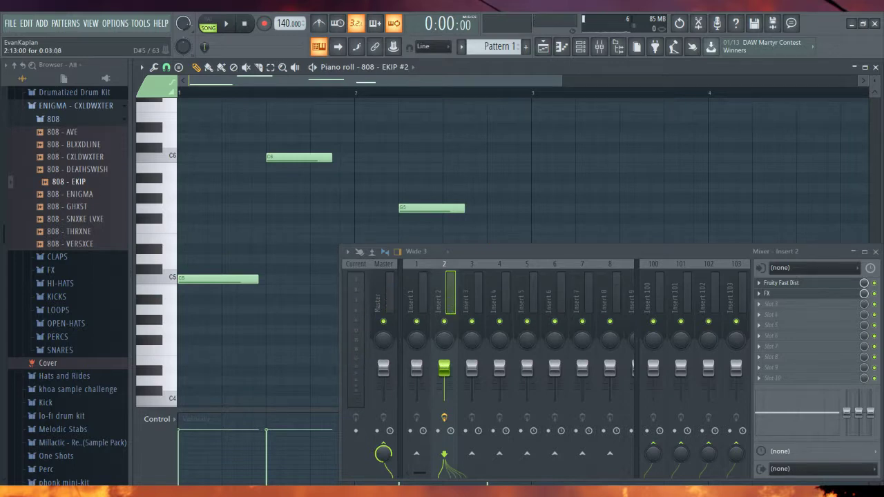
Play the 808 melody in pattern mode and set the 808 - EKIP #2 channel to cut itself, with cut 1 by 1.
click(205, 22)
key(space)
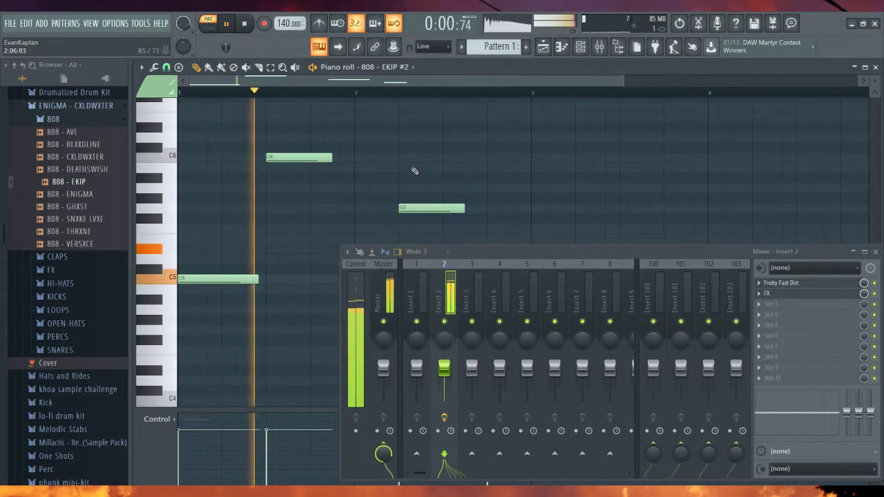
click(562, 48)
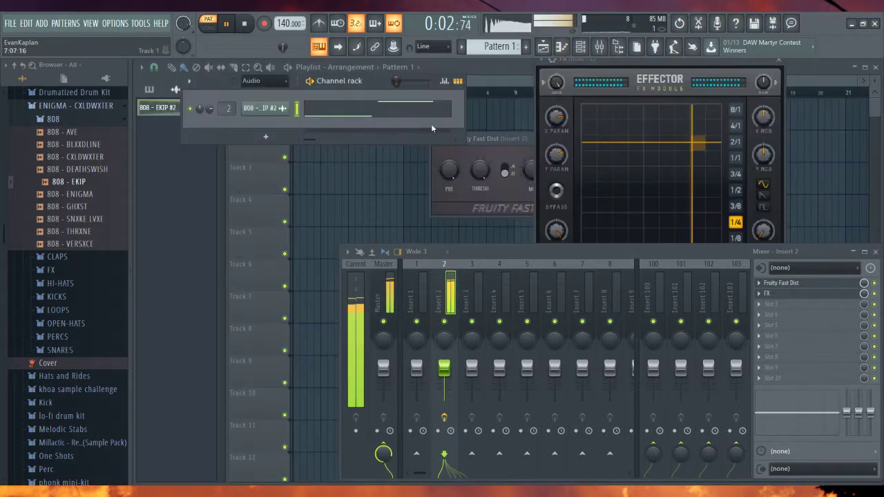
click(264, 108)
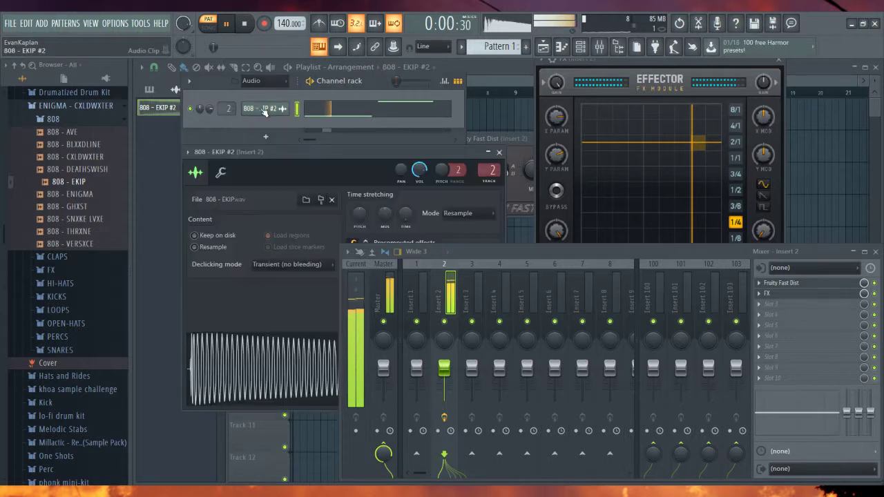
click(225, 173)
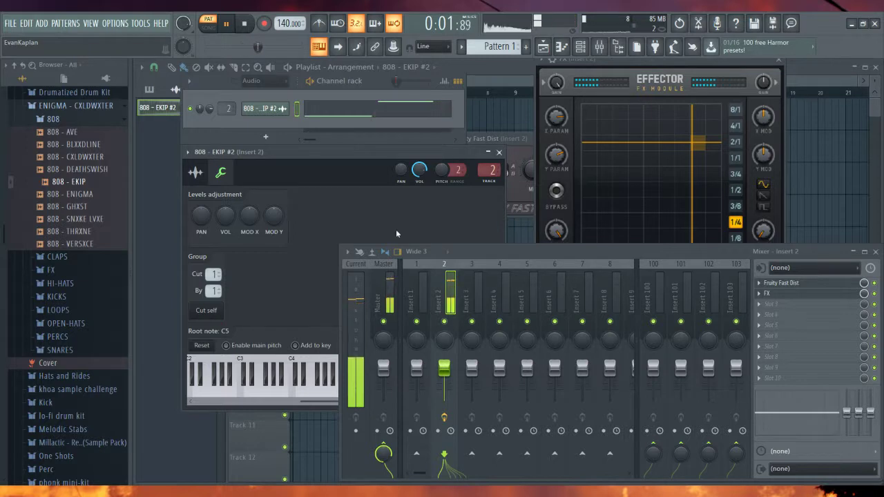
Stop playback and place a second Pattern 1 clip at bar 3 on Track 1 of the playlist.
click(544, 46)
key(space)
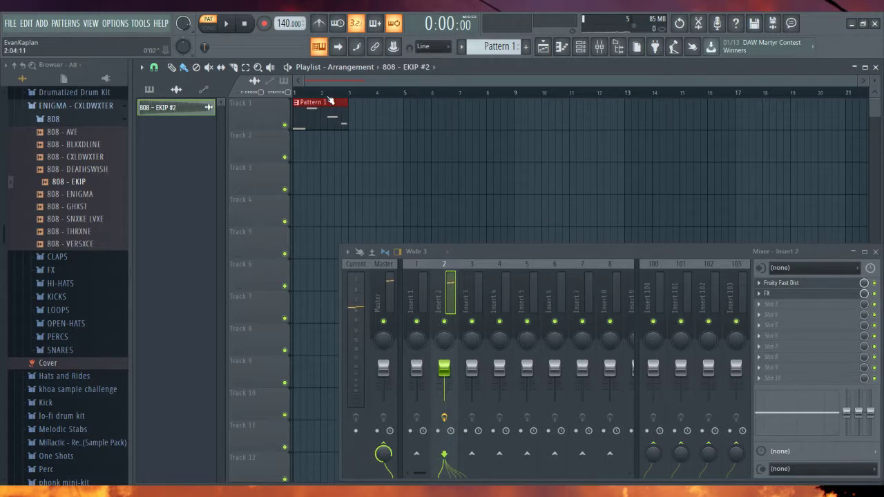
scroll(378, 104, up, 2)
click(389, 119)
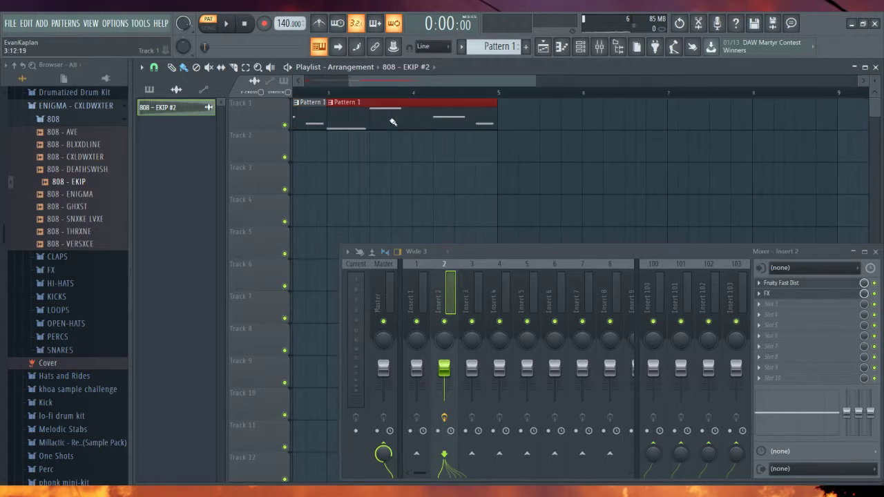
scroll(390, 120, down, 2)
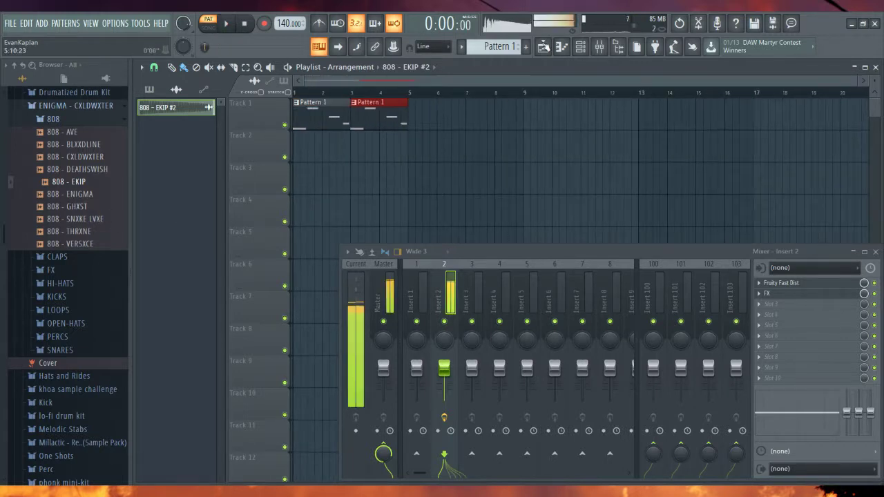
Add CLAP - BIKINI from the CLAPS folder as a new channel and enter its clap hits.
click(580, 46)
click(95, 263)
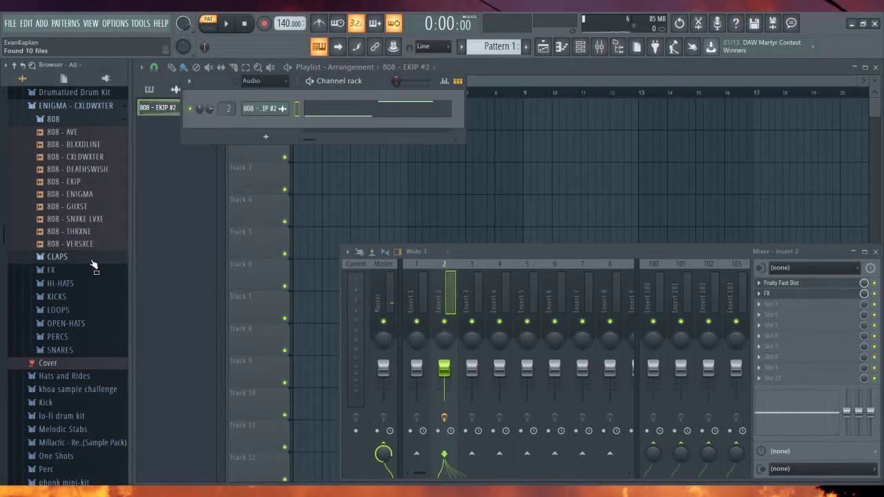
drag(82, 282, 273, 131)
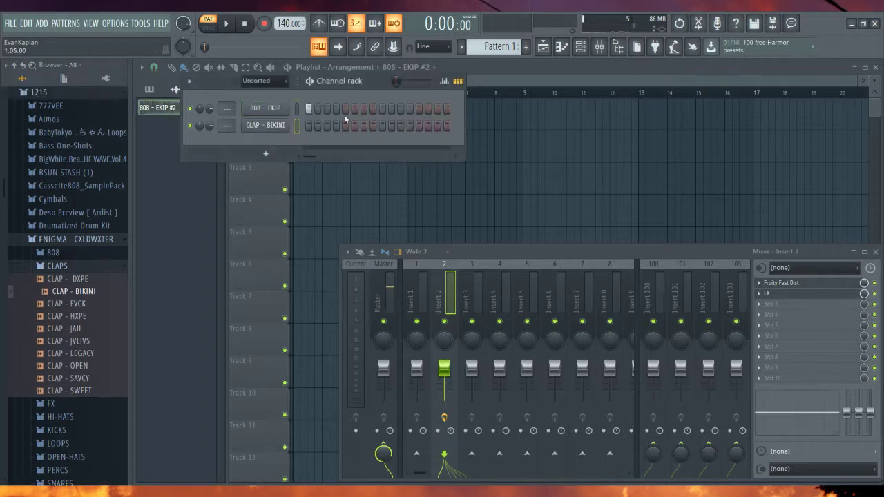
click(428, 170)
click(457, 81)
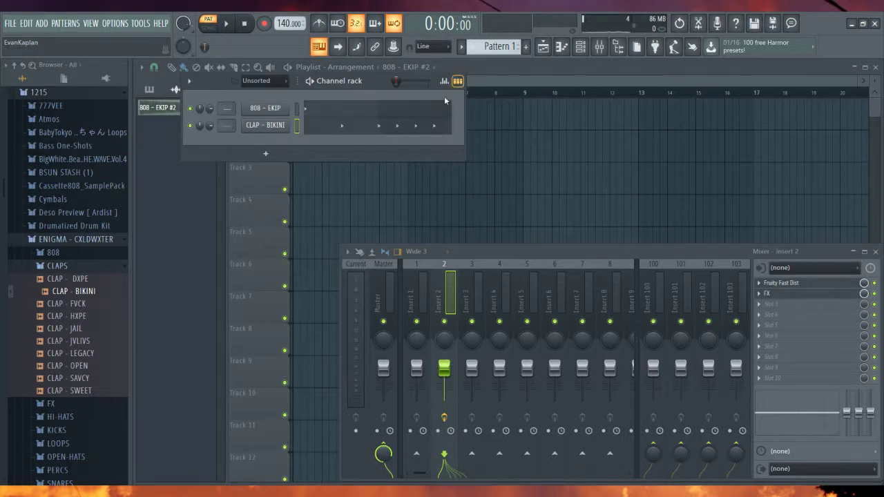
Edit the clap notes to keep beat 3 of bars 1 and 2, adding a longer one near the end of bar 2.
click(415, 125)
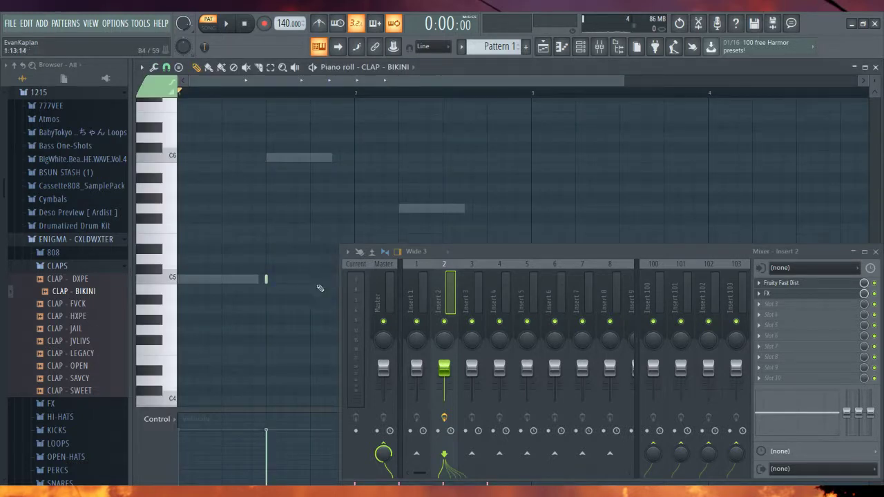
drag(336, 260, 224, 297)
scroll(597, 182, up, 3)
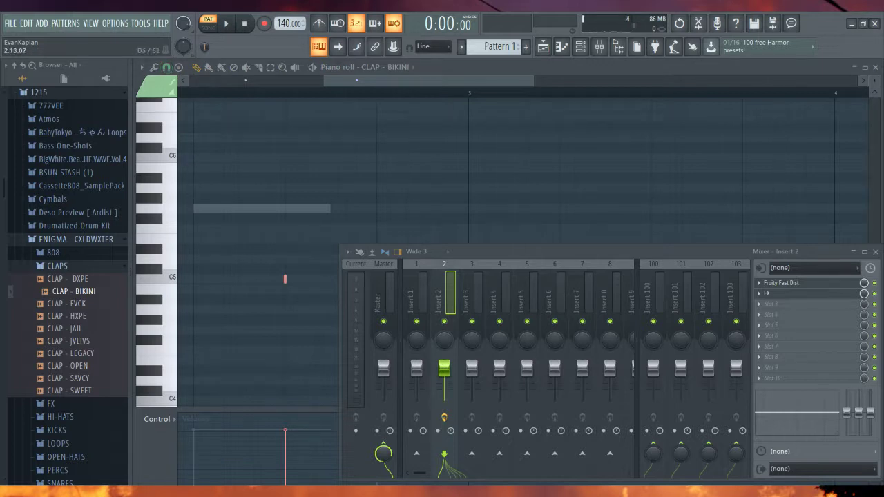
click(284, 278)
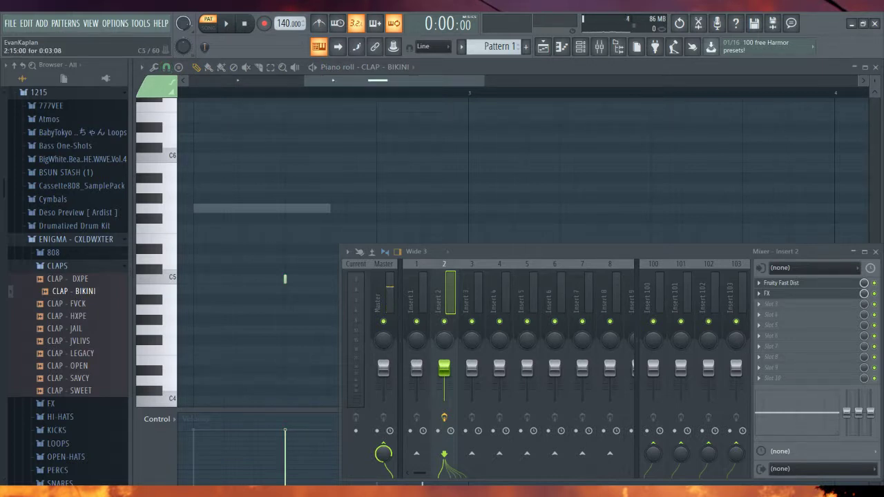
drag(499, 278, 455, 278)
scroll(456, 278, down, 5)
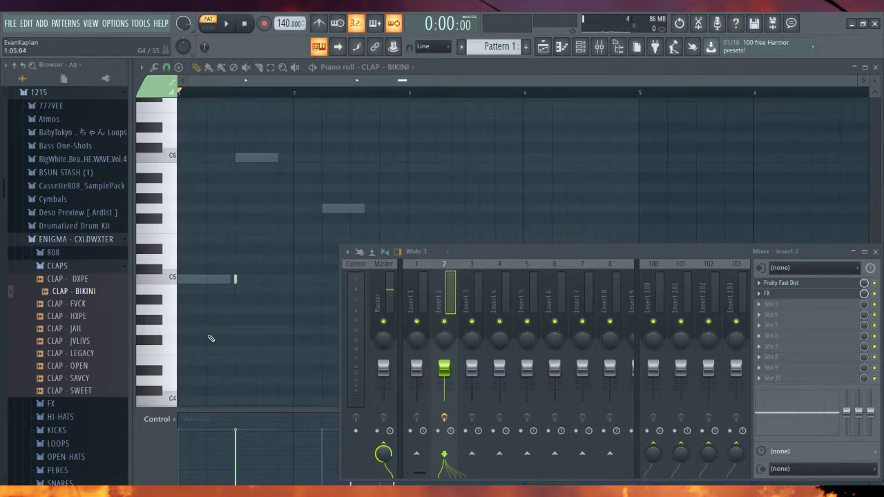
Add HH - CXLDWATER from the HI-HATS folder as a new channel and fill it every two steps.
click(60, 417)
click(561, 47)
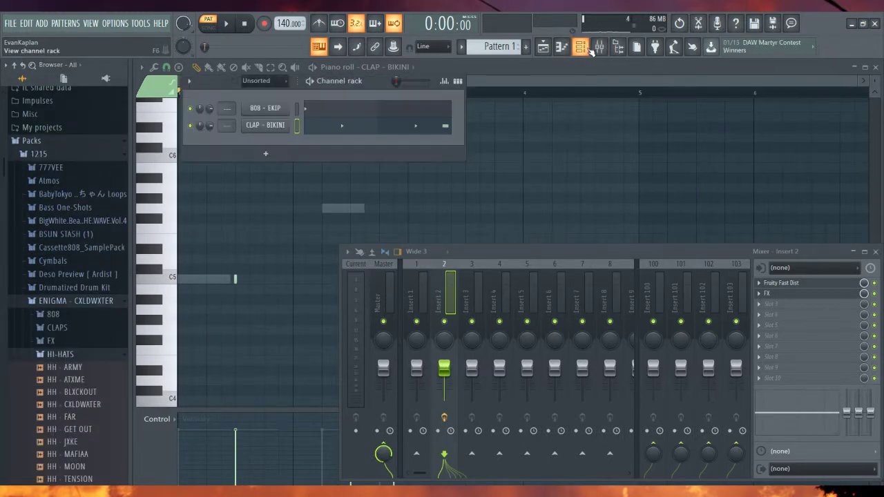
drag(78, 403, 268, 148)
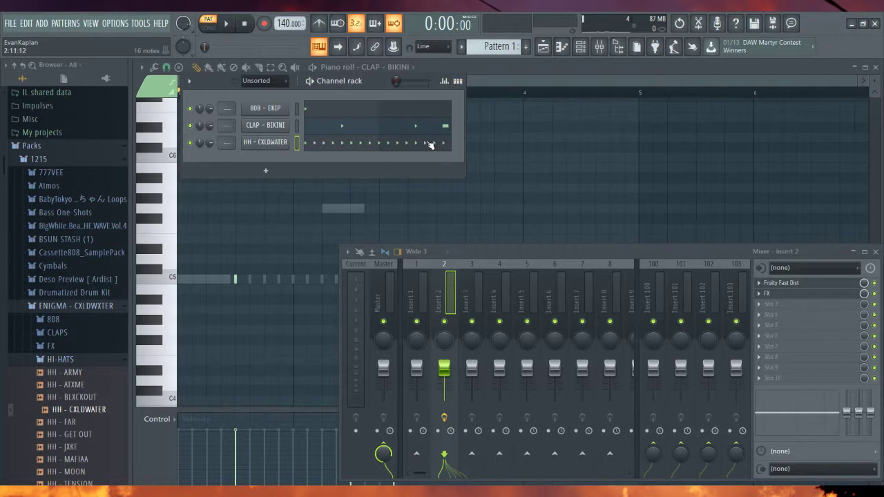
Select all HH - CXLDWATER notes, randomize their velocities and return to the playlist.
click(428, 144)
key(ctrl+a)
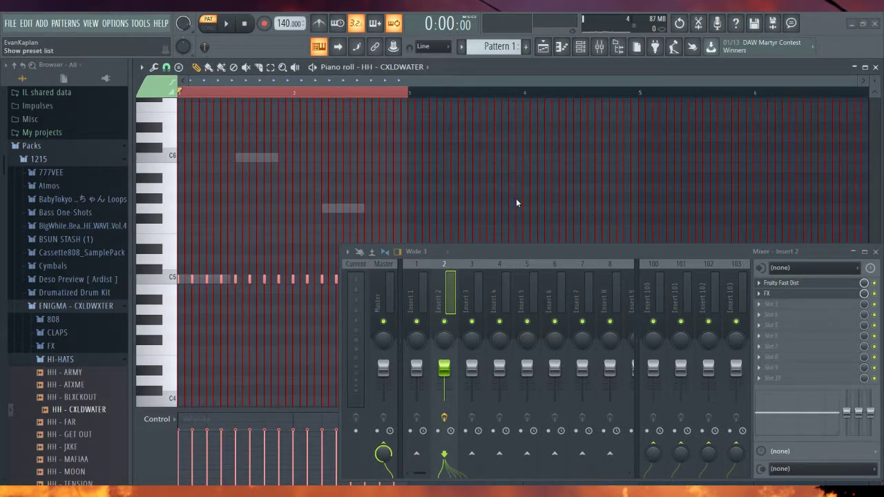
click(552, 243)
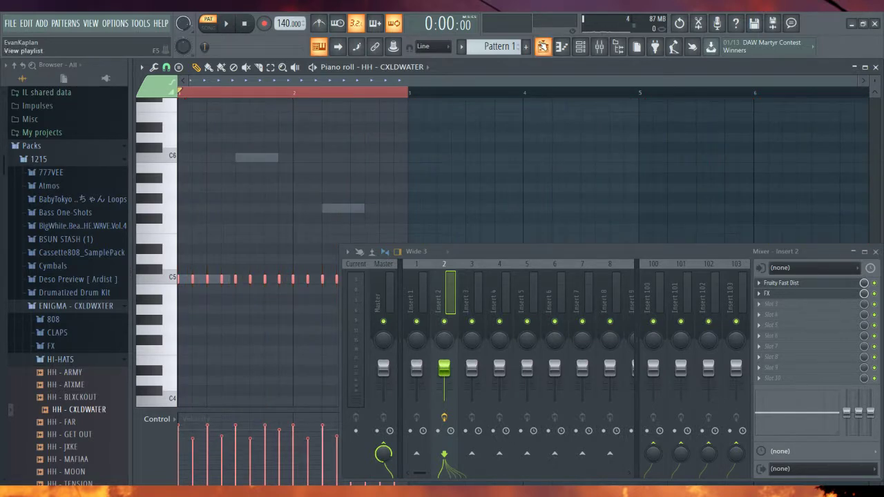
click(542, 46)
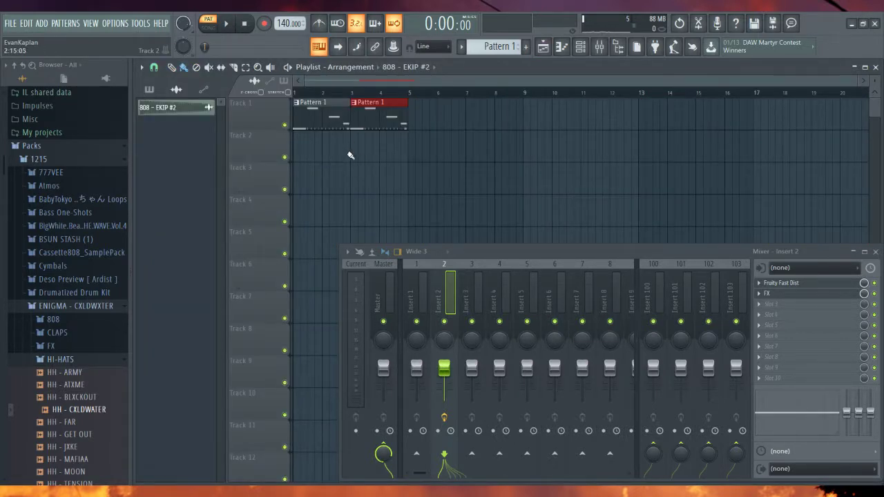
Audition samples in the SNARES folder, then add SNARE - EZ as a new channel with the same hits as CLAP - BIKINI.
click(82, 362)
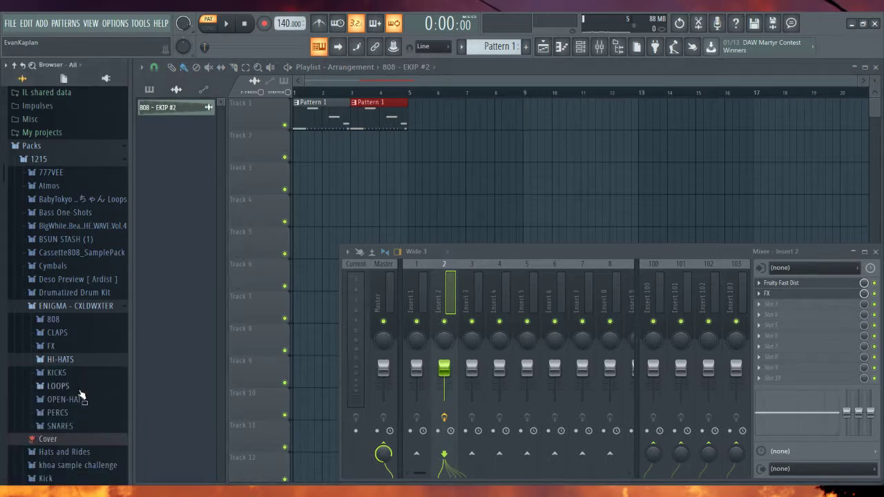
click(73, 424)
scroll(83, 414, down, 5)
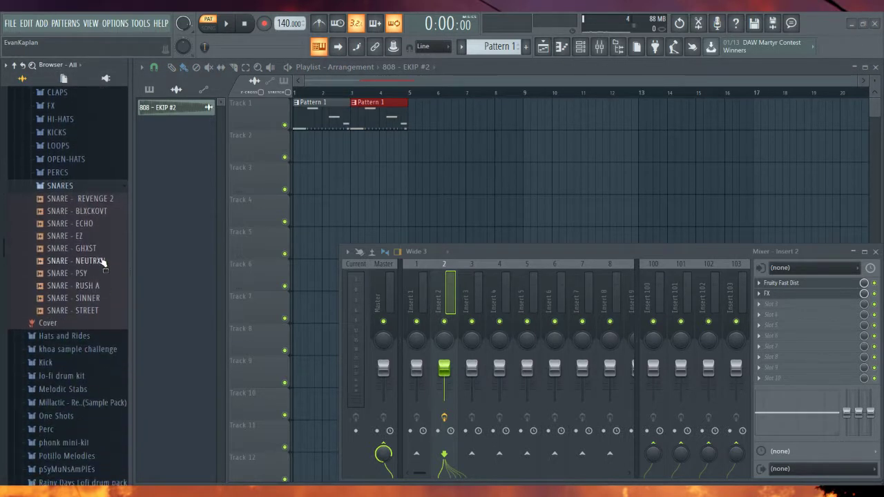
click(97, 250)
click(95, 236)
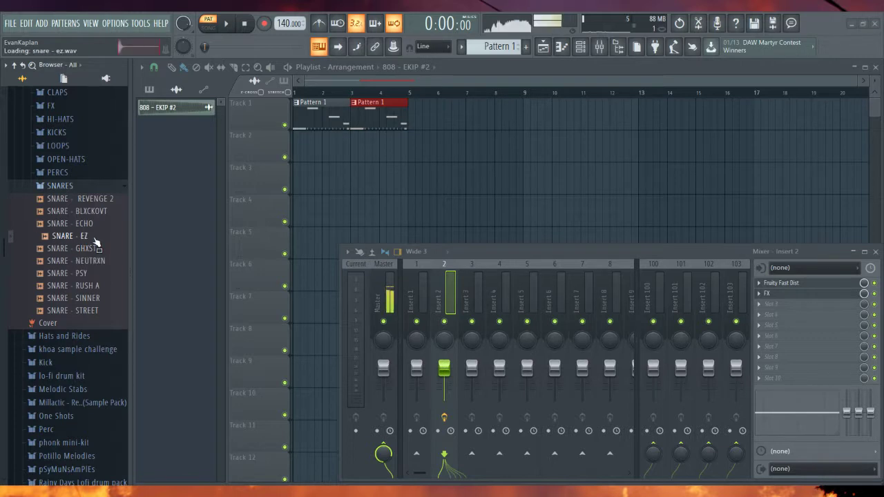
click(95, 224)
click(74, 236)
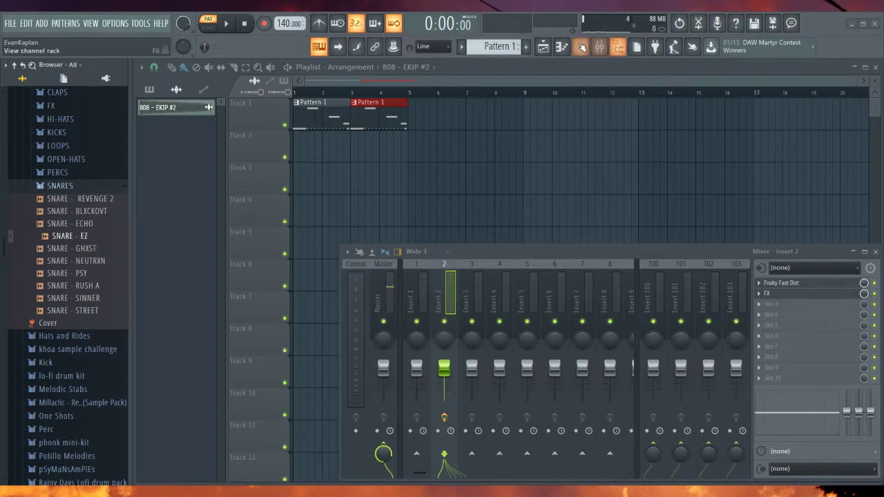
click(582, 47)
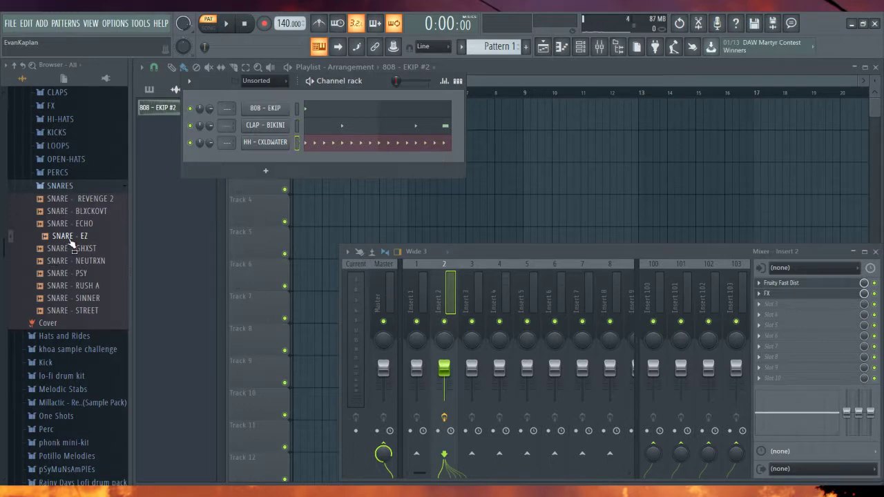
drag(69, 237, 276, 172)
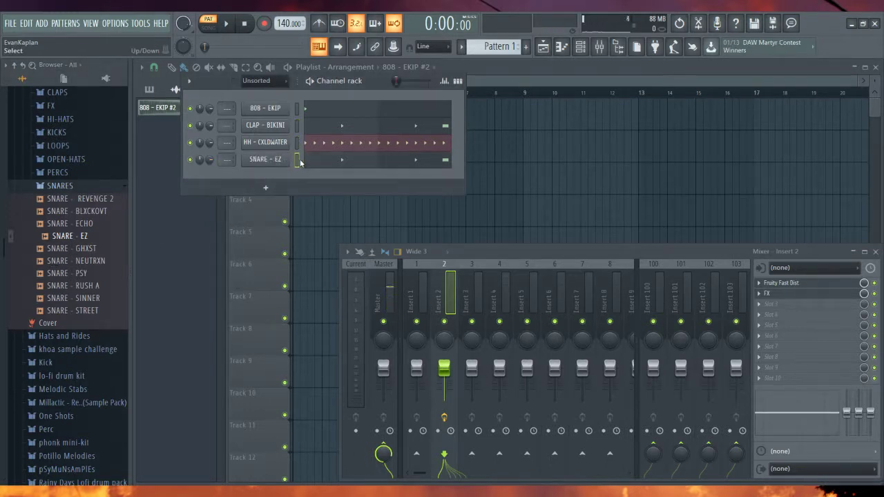
Look through the sampler settings of the SNARE - EZ, HH - CXLDWATER, CLAP - BIKINI and 808 - EKIP channels, then close them.
click(287, 164)
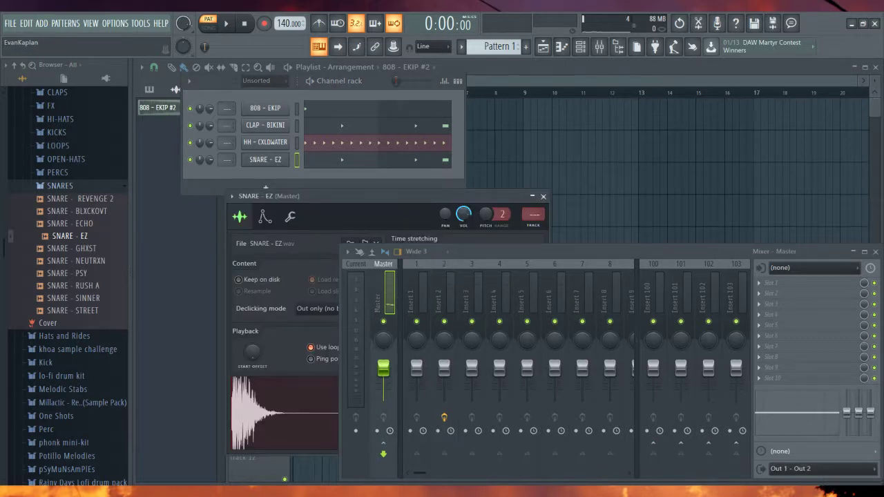
drag(352, 215, 369, 140)
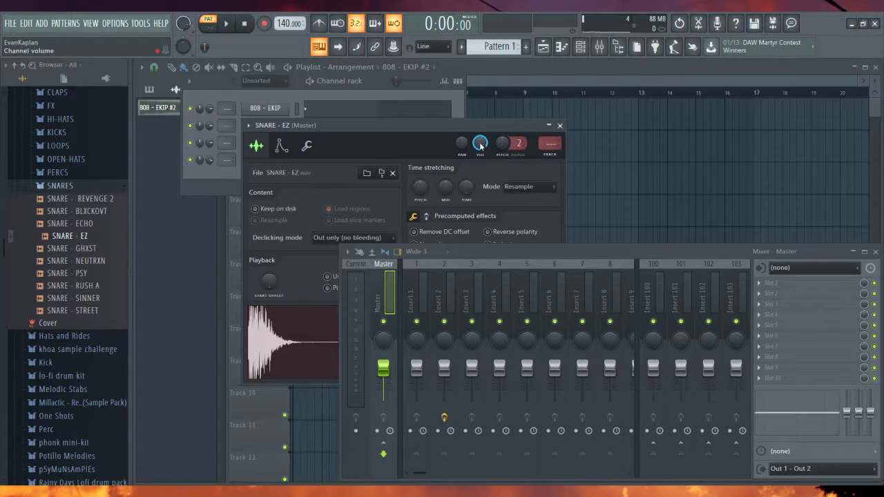
click(211, 174)
click(269, 143)
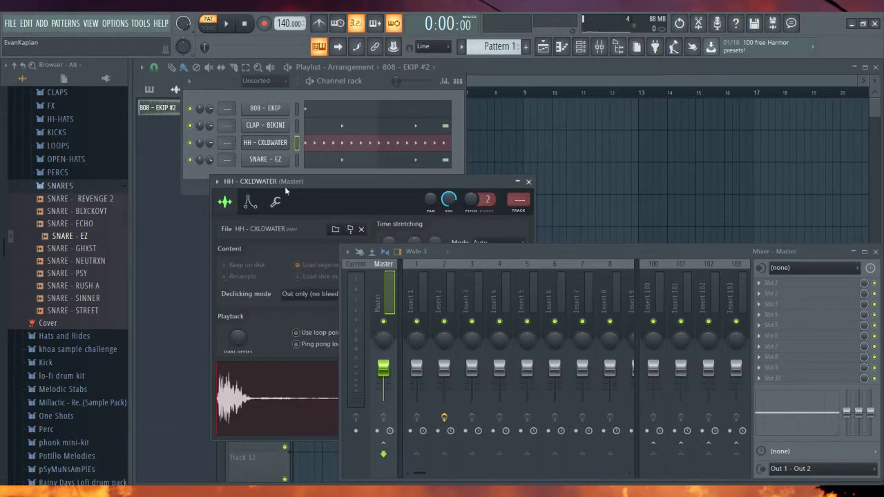
click(282, 127)
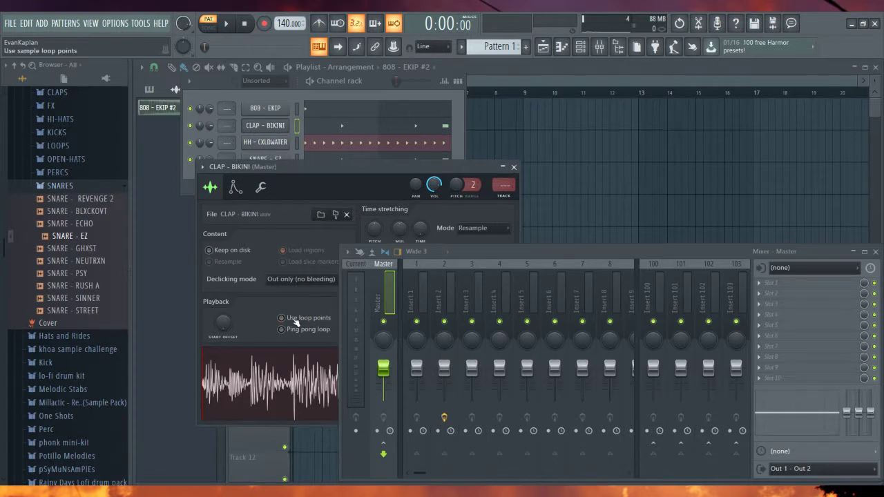
click(276, 108)
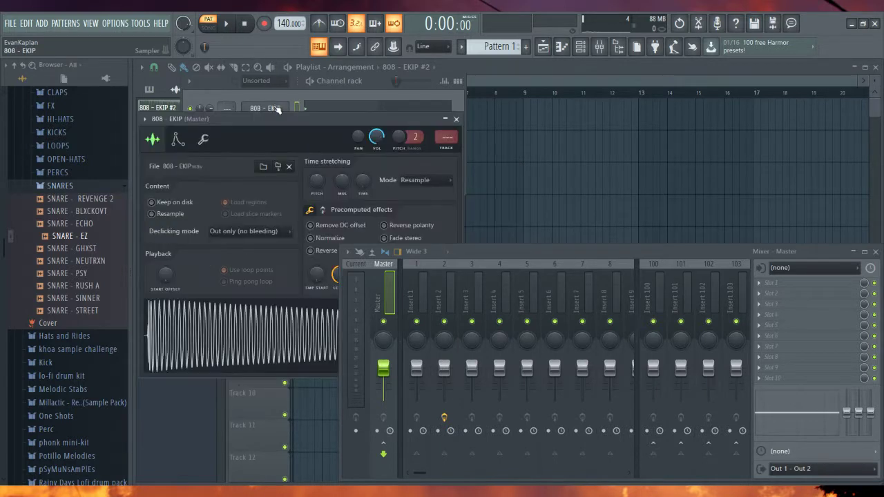
click(456, 119)
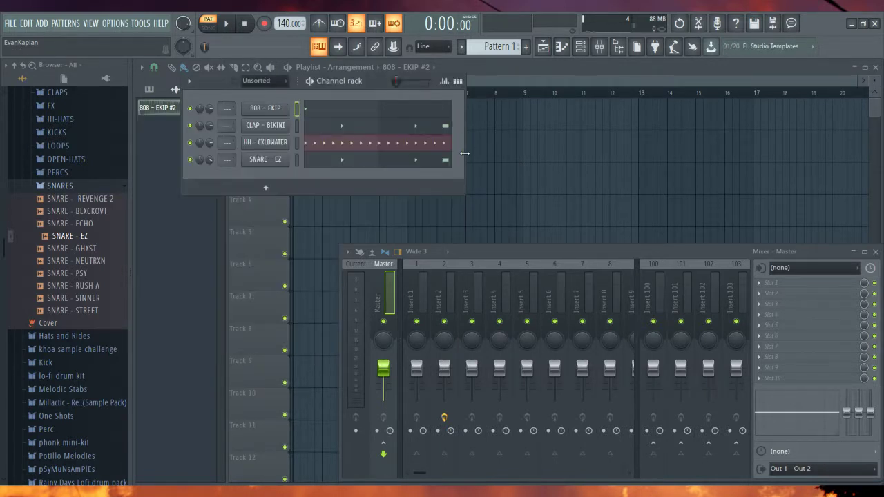
Play Pattern 1 from the playlist to hear the snare layer, open the pattern's piano roll and stop playback.
key(F6)
key(space)
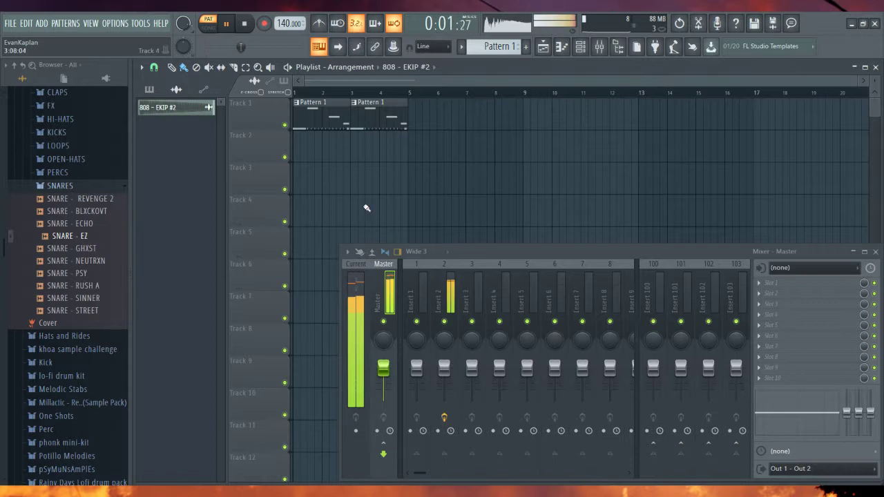
double_click(381, 125)
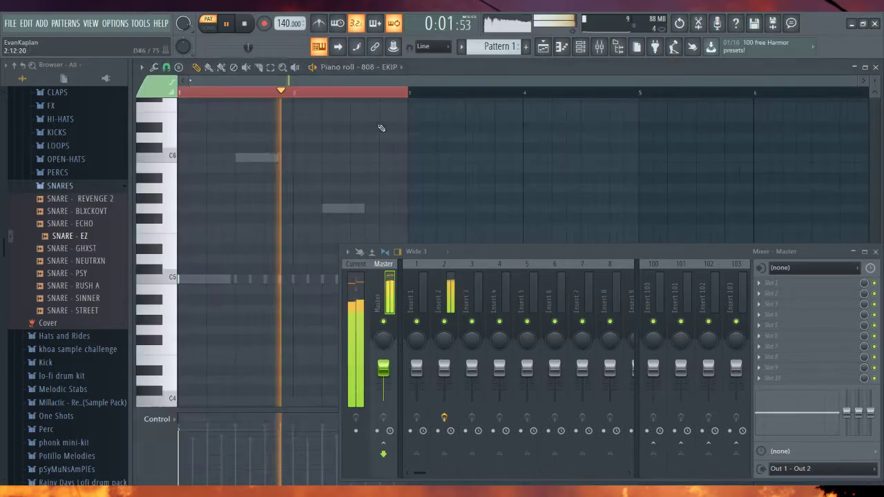
key(space)
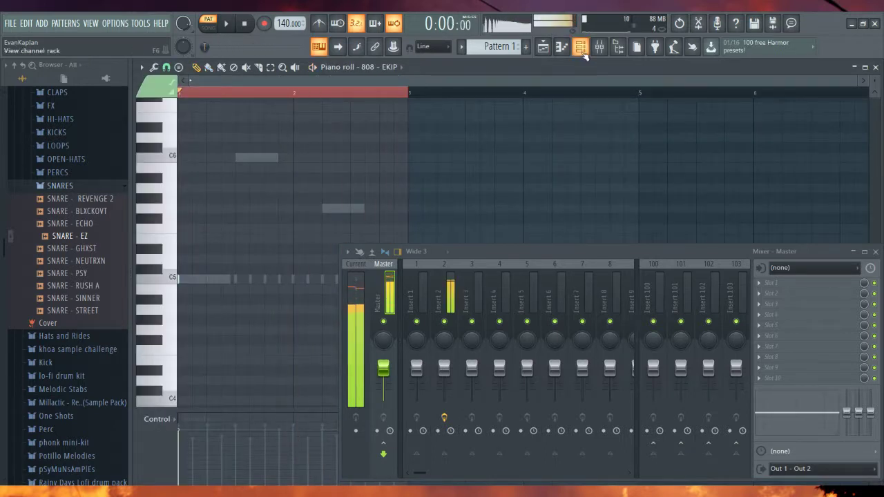
Show all channels and add a short extra HH - CXLDWATER note on C5 at step 10 of bar 1 in its piano roll.
click(580, 47)
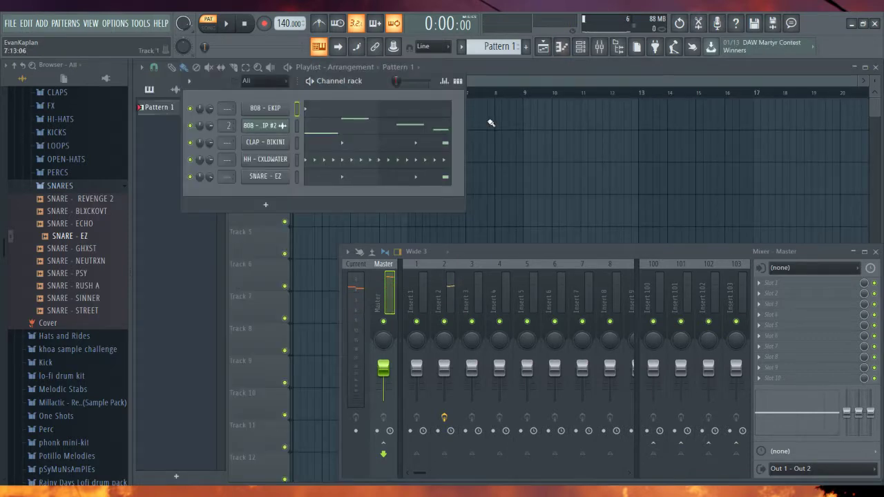
click(398, 163)
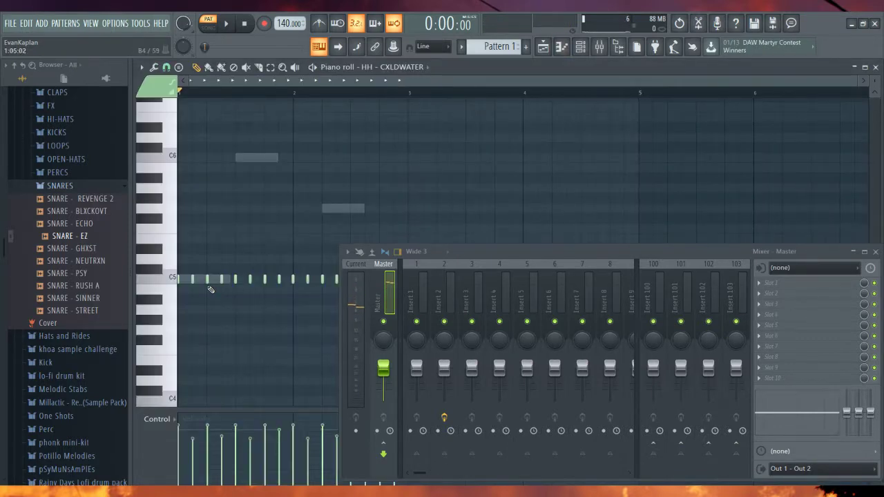
key(space)
key(space)
click(246, 284)
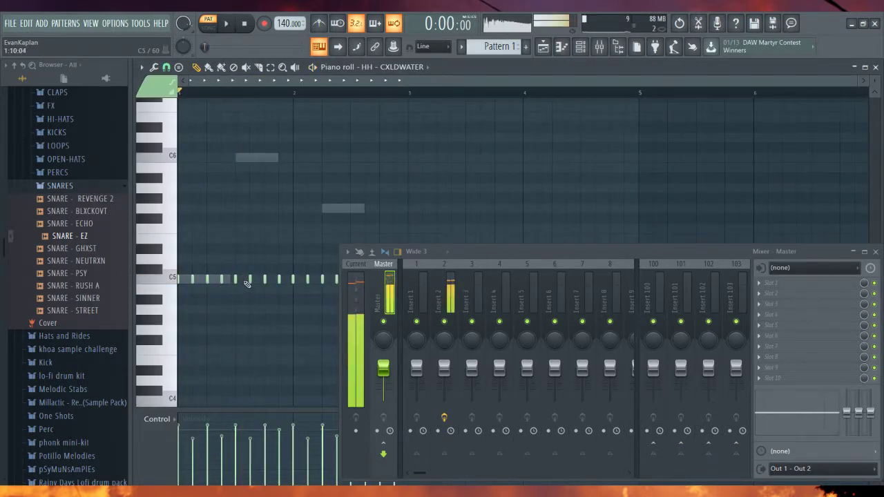
drag(237, 282, 243, 284)
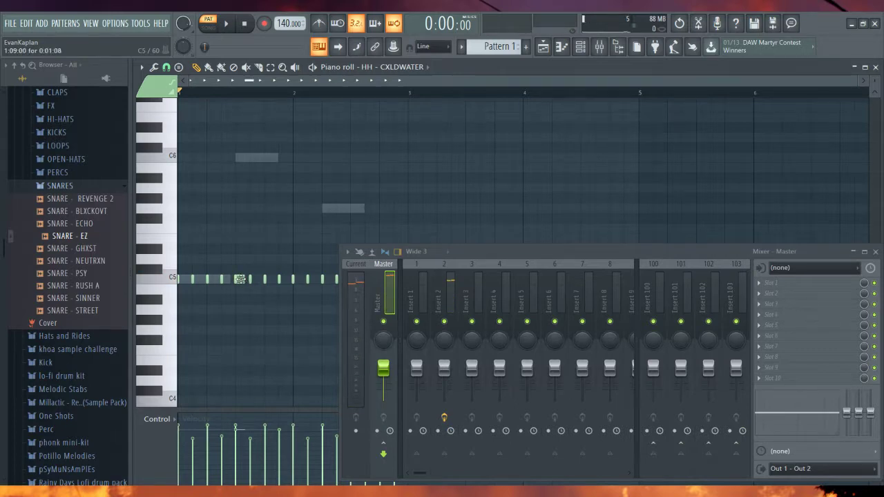
scroll(240, 279, up, 6)
scroll(240, 280, up, 1)
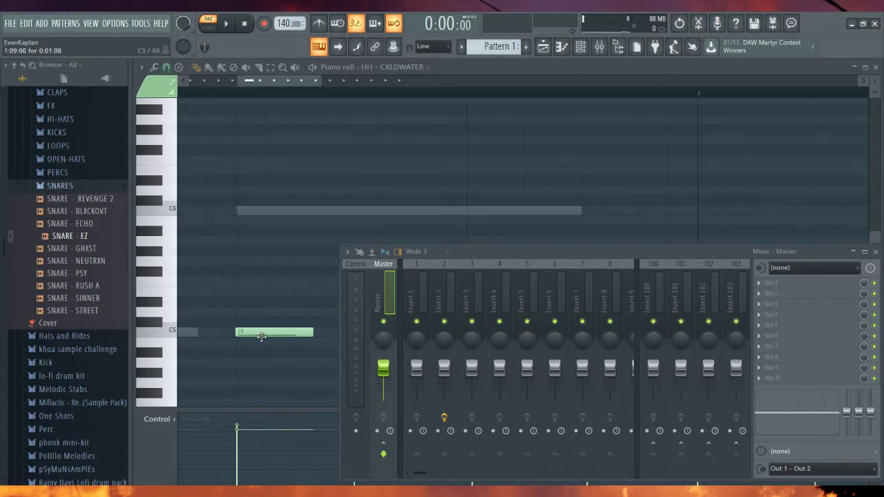
scroll(262, 337, down, 2)
right_click(279, 295)
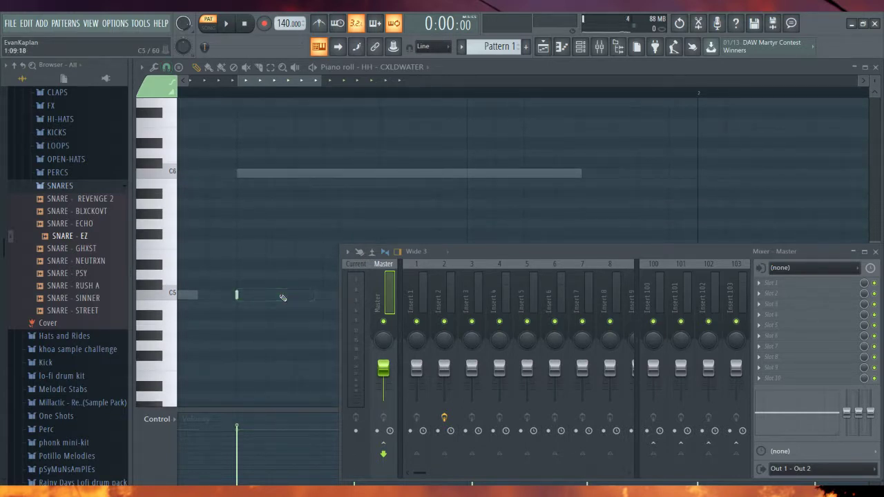
click(296, 296)
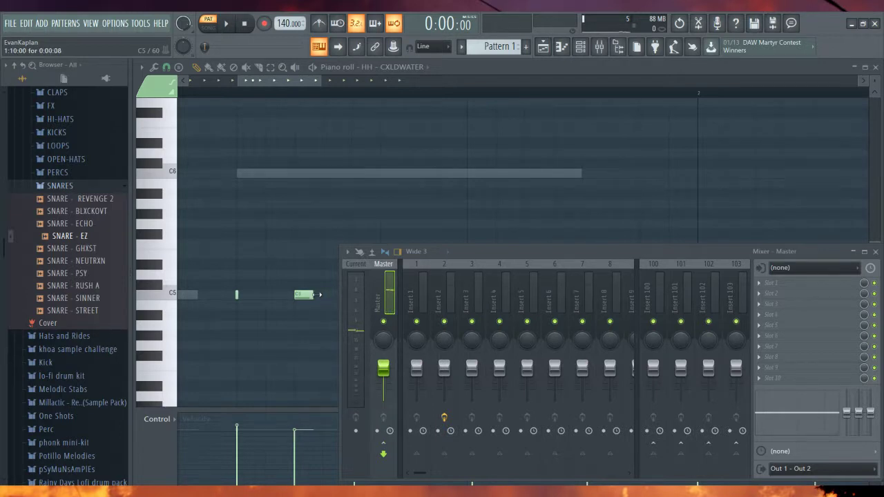
Add extra HH - CXLDWATER notes on C5 at steps 14 and 16 of bar 2 during playback, then stop the pattern.
key(space)
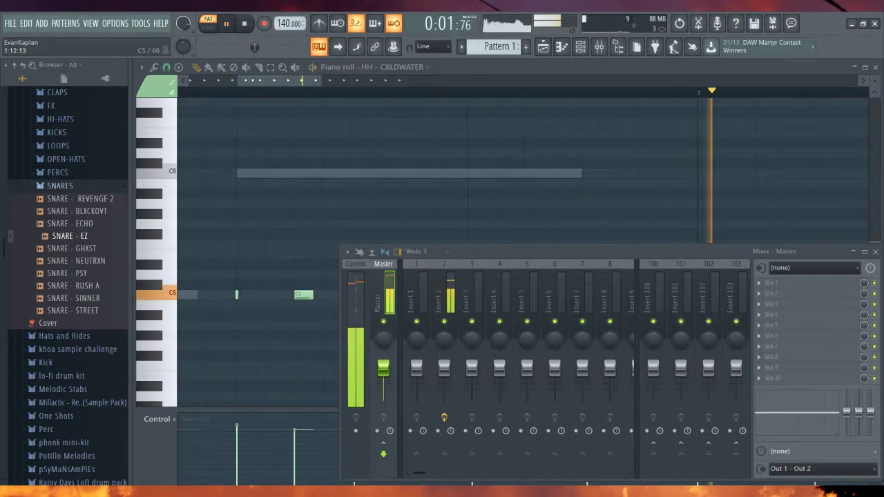
scroll(442, 172, down, 4)
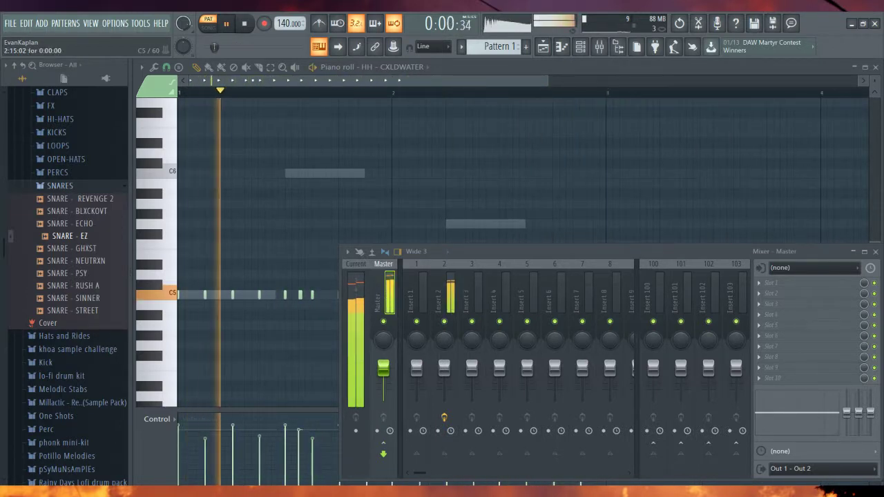
scroll(586, 296, up, 3)
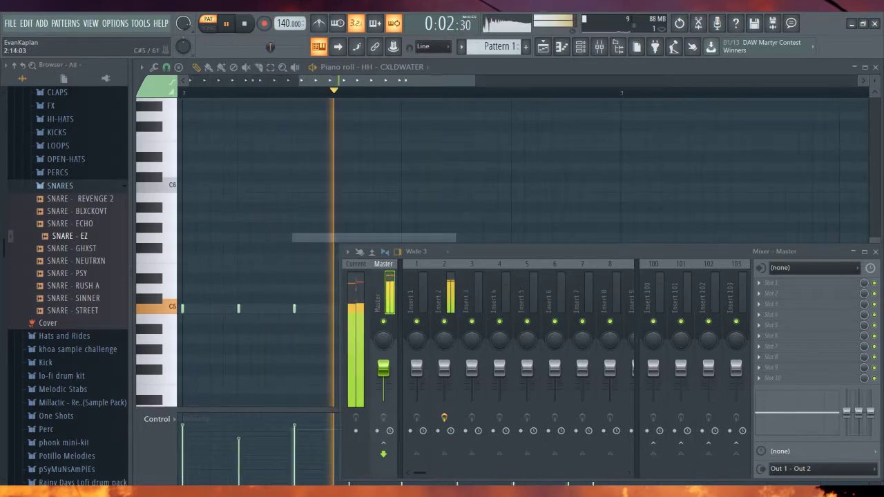
scroll(540, 302, down, 3)
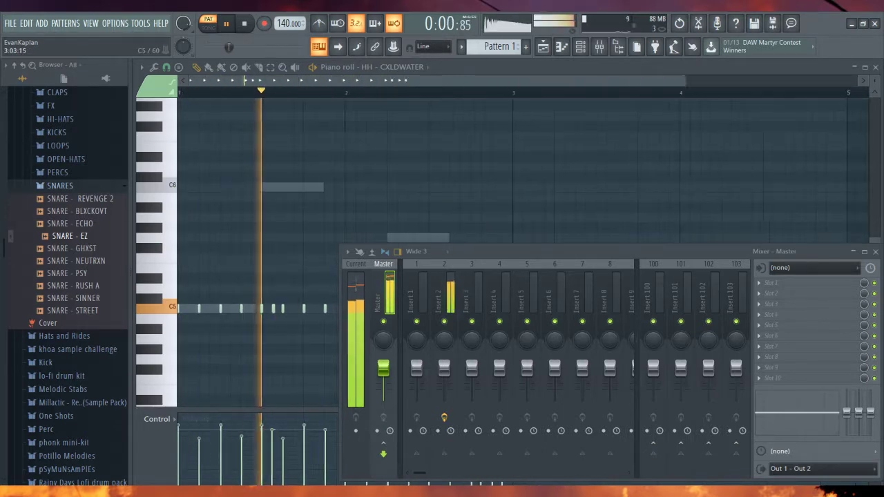
scroll(541, 306, down, 7)
scroll(540, 305, up, 1)
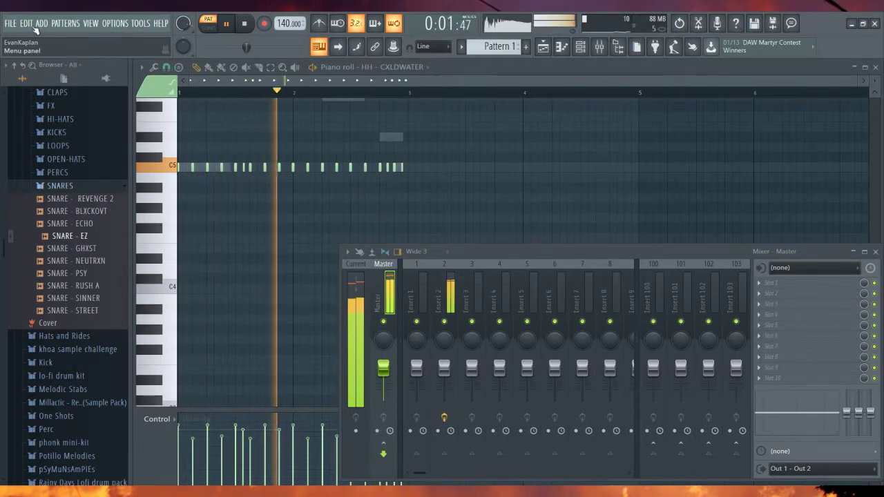
key(space)
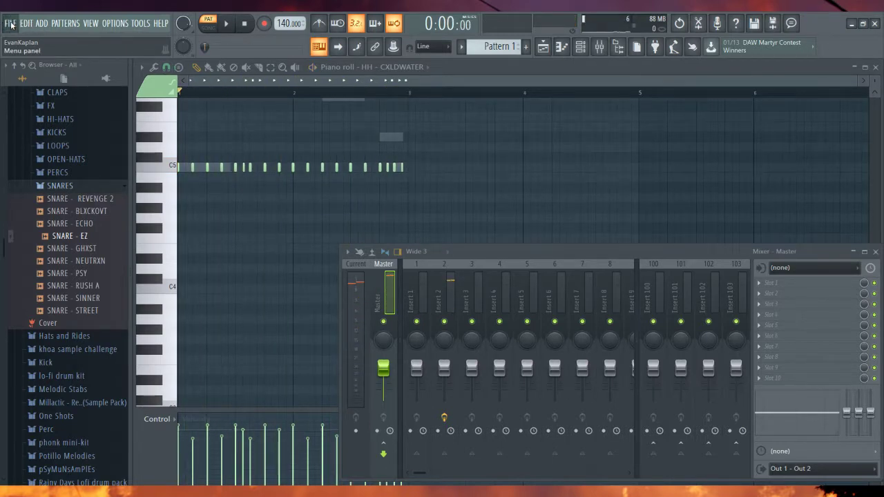